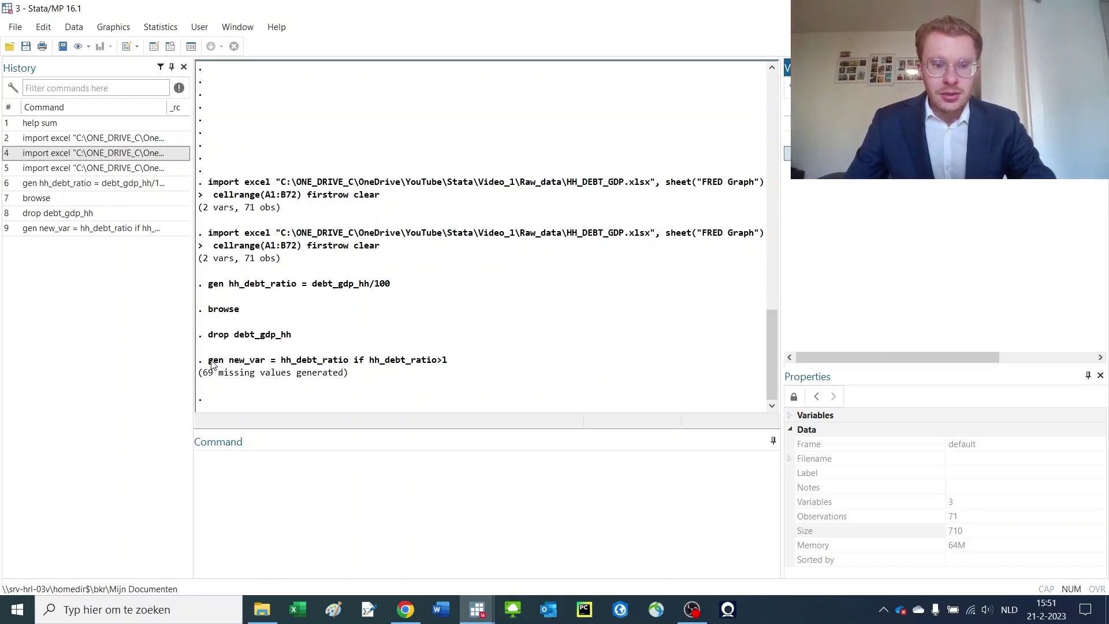
Step: Run gen hh_debt_ratio_higher_one = new_var to copy new_var into a new variable
drag(209, 360, 281, 362)
click(359, 507)
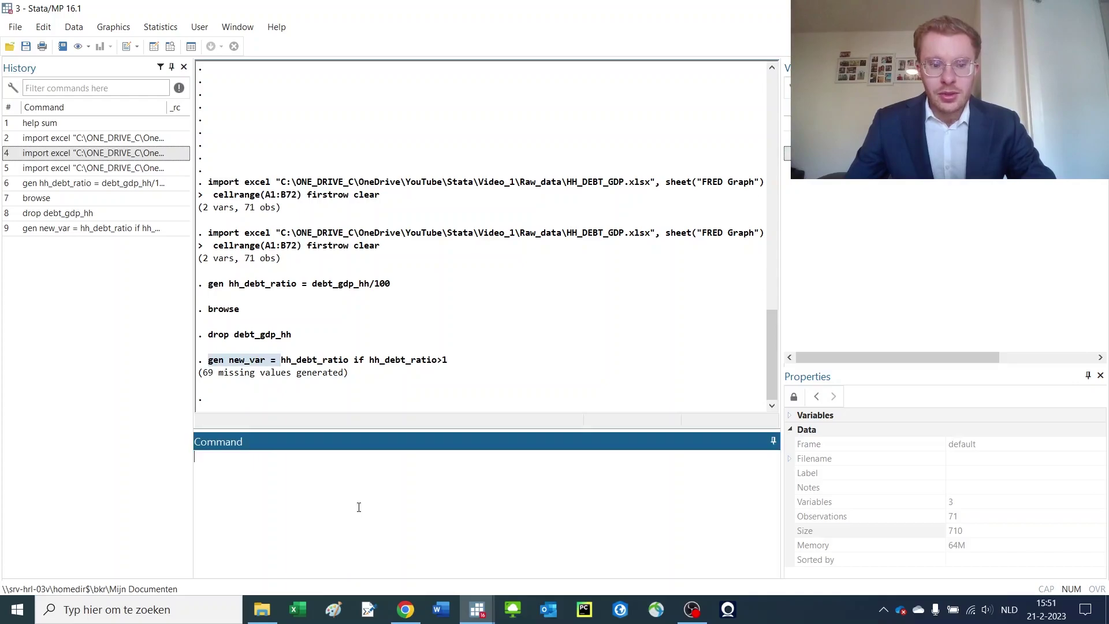
text(gen hh)
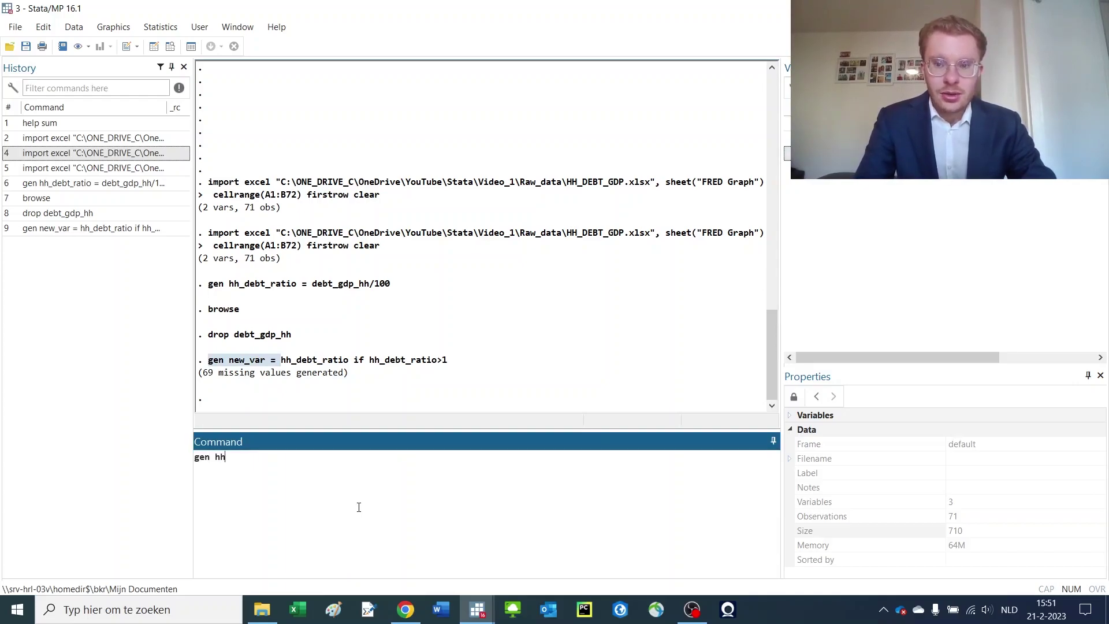
text(_dbt_)
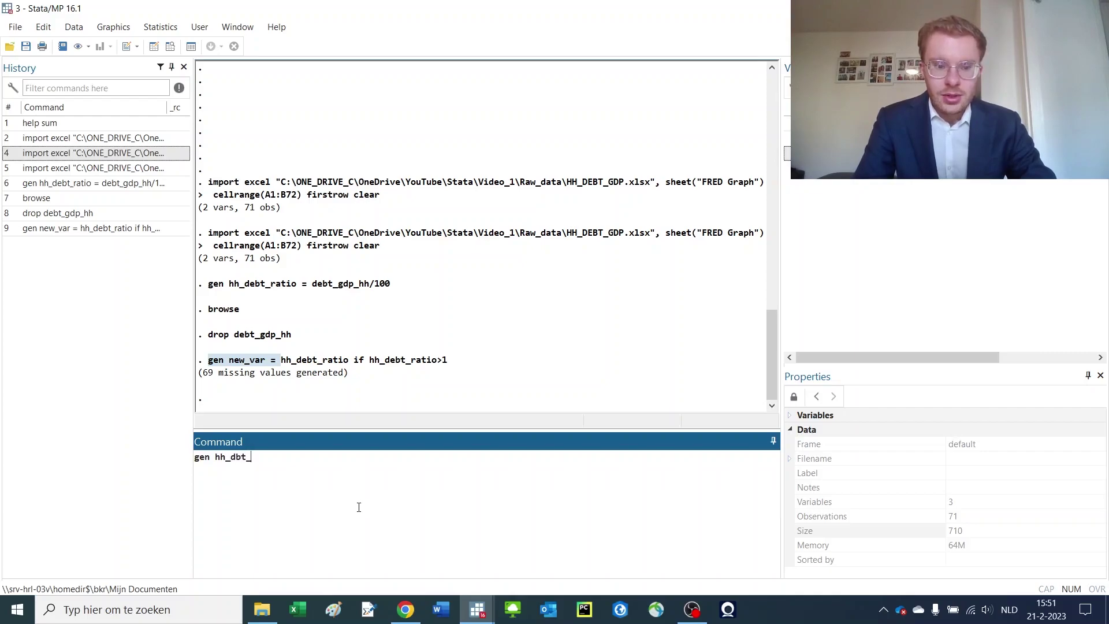
key(BackSpace)
key(BackSpace)
key(BackSpace)
text(ebt_ratio_)
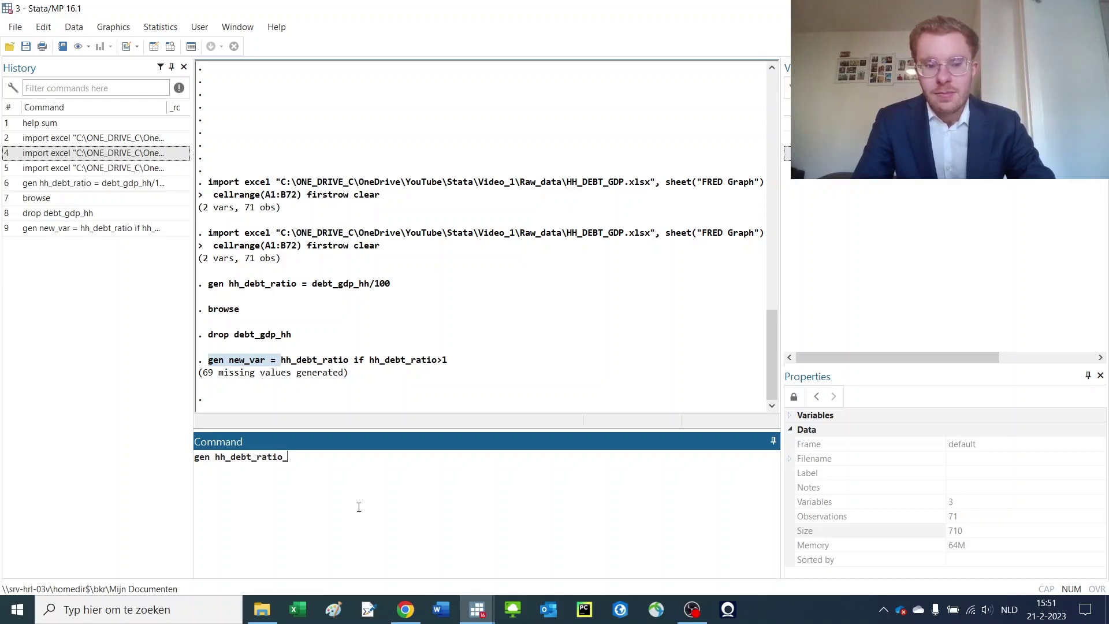
text(higher)
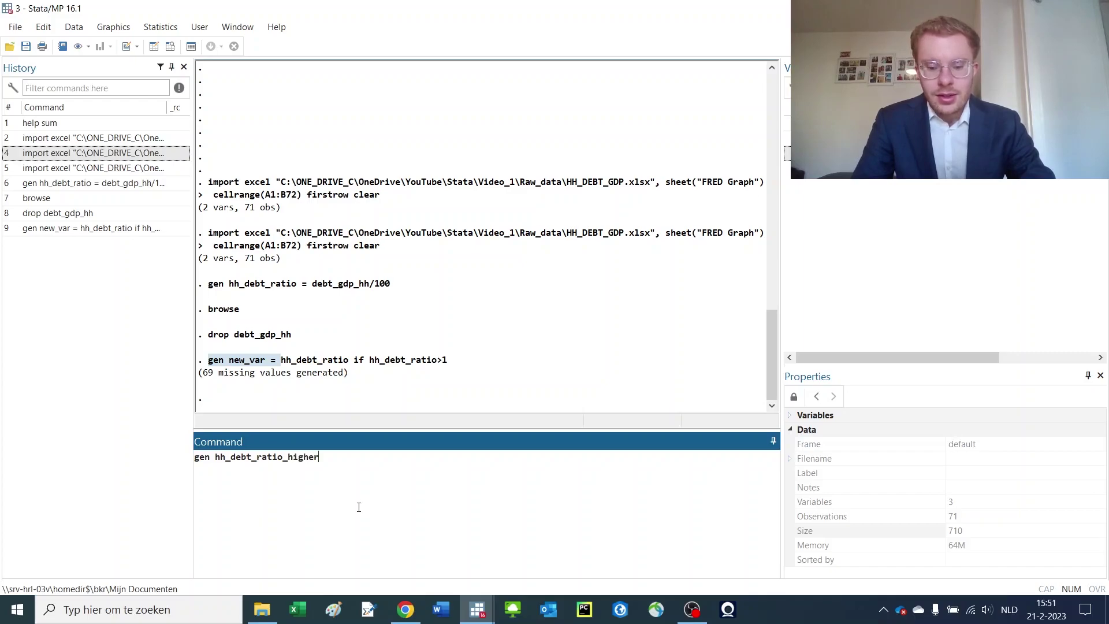
text(_one)
key(Return)
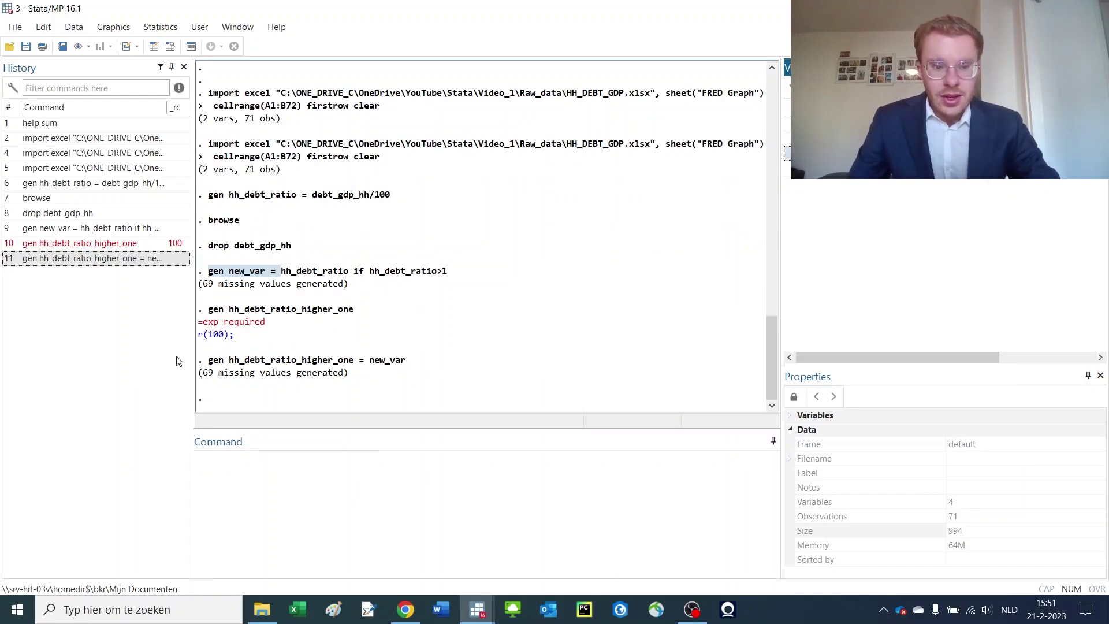
Step: Drop hh_debt_ratio_higher_one again, leaving three variables in the dataset
drag(208, 362, 405, 362)
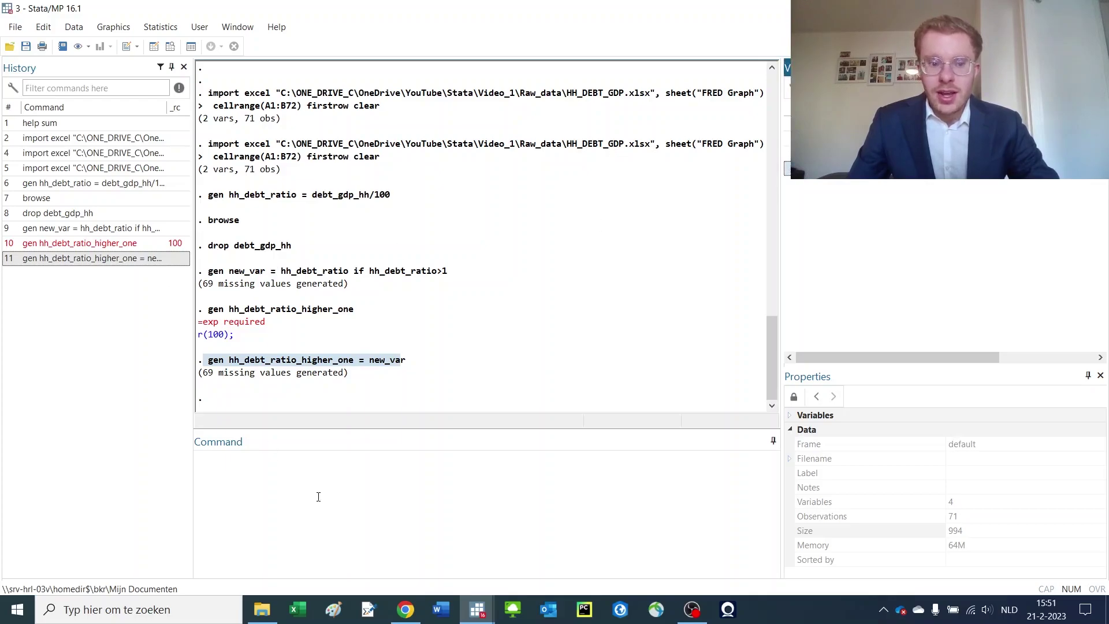
click(327, 460)
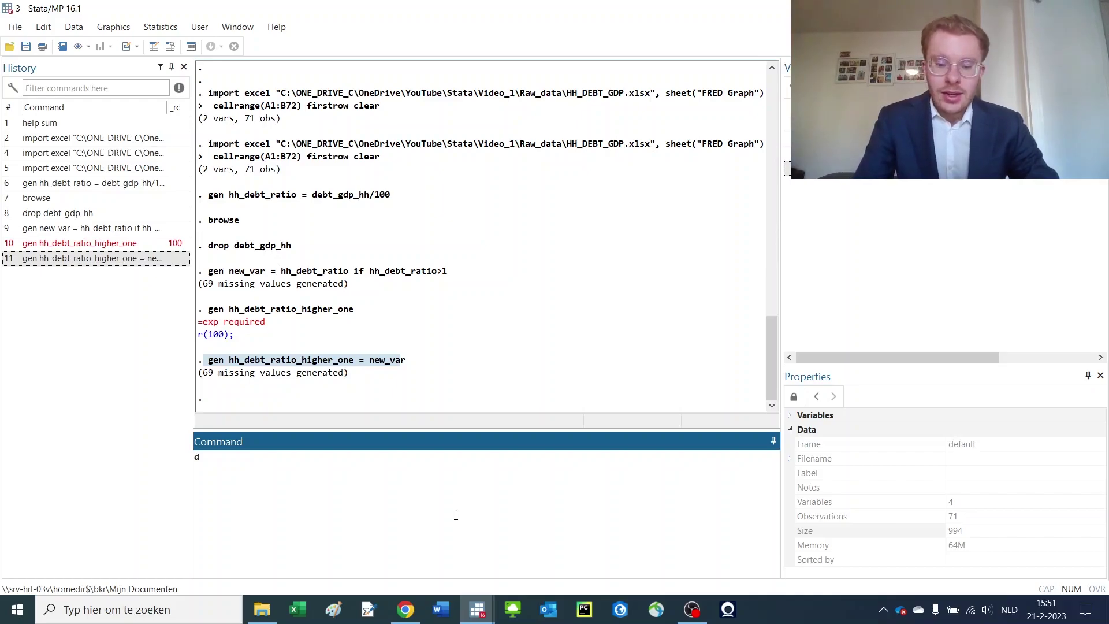
text(drop)
double_click(843, 153)
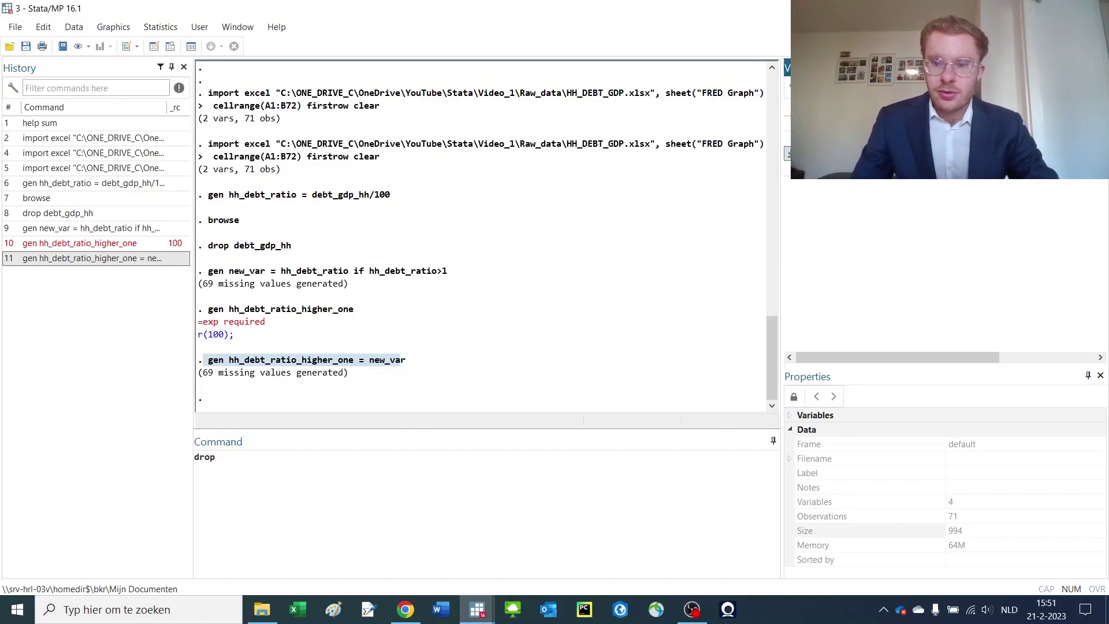
double_click(238, 457)
key(BackSpace)
double_click(843, 168)
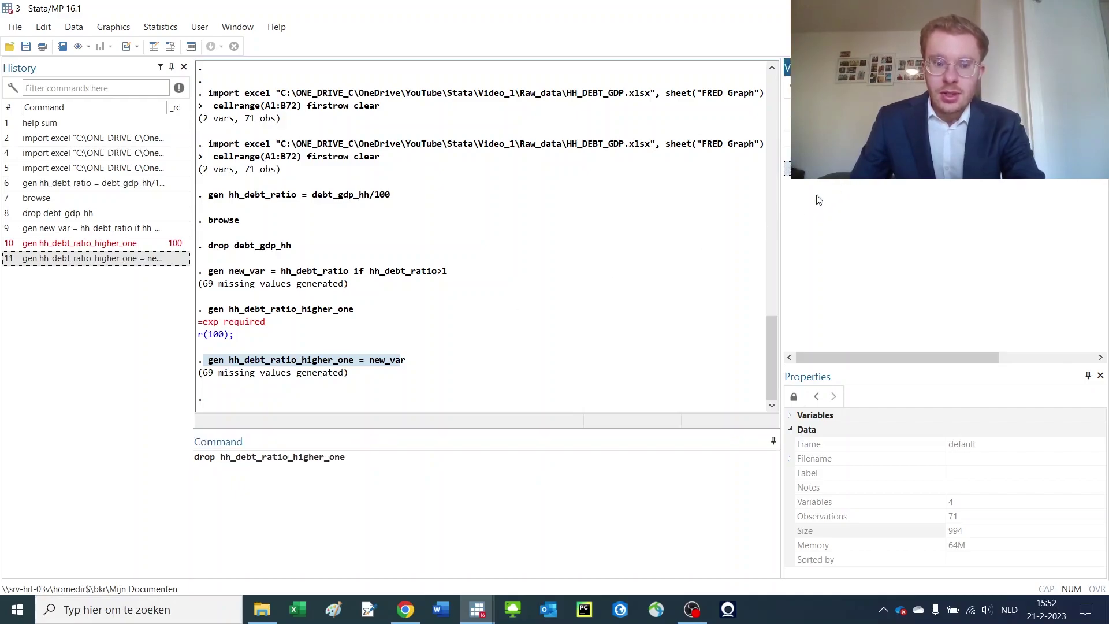
key(Return)
click(438, 489)
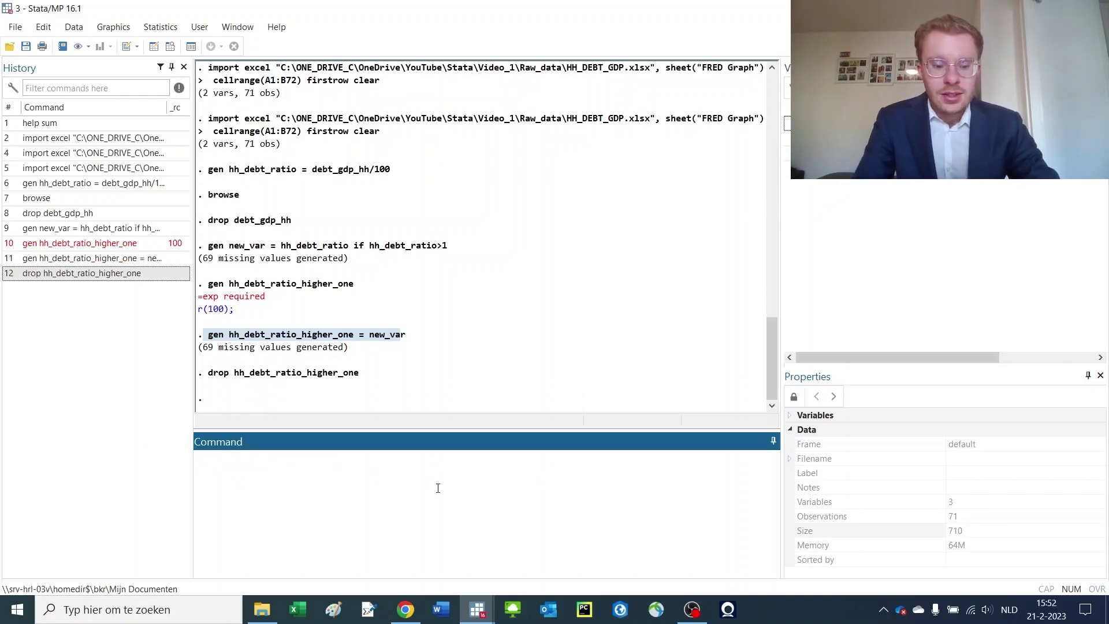
Step: Run rename new_var hh_debt_ratio_higher_one, pasting the new name copied from the Results log
text(renam)
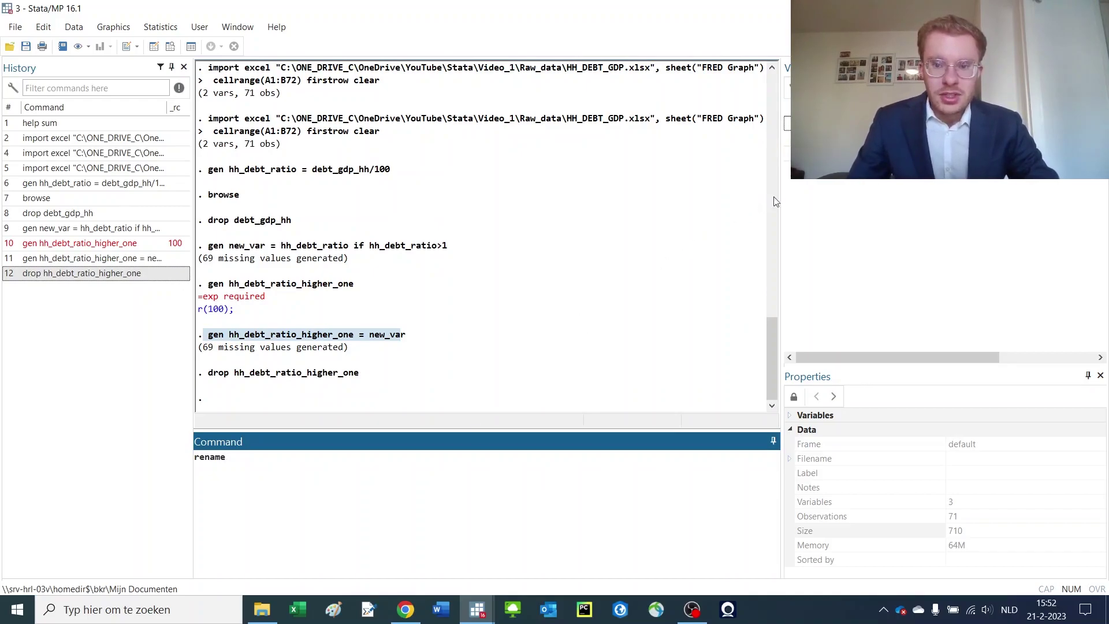
text(e)
click(798, 154)
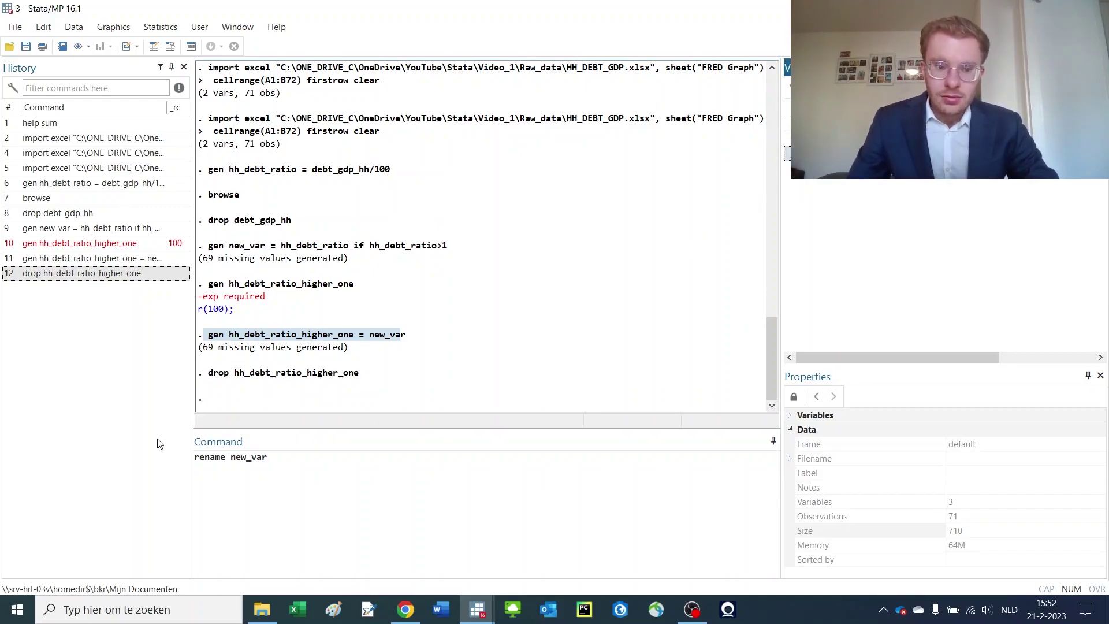
click(209, 456)
drag(230, 456, 284, 452)
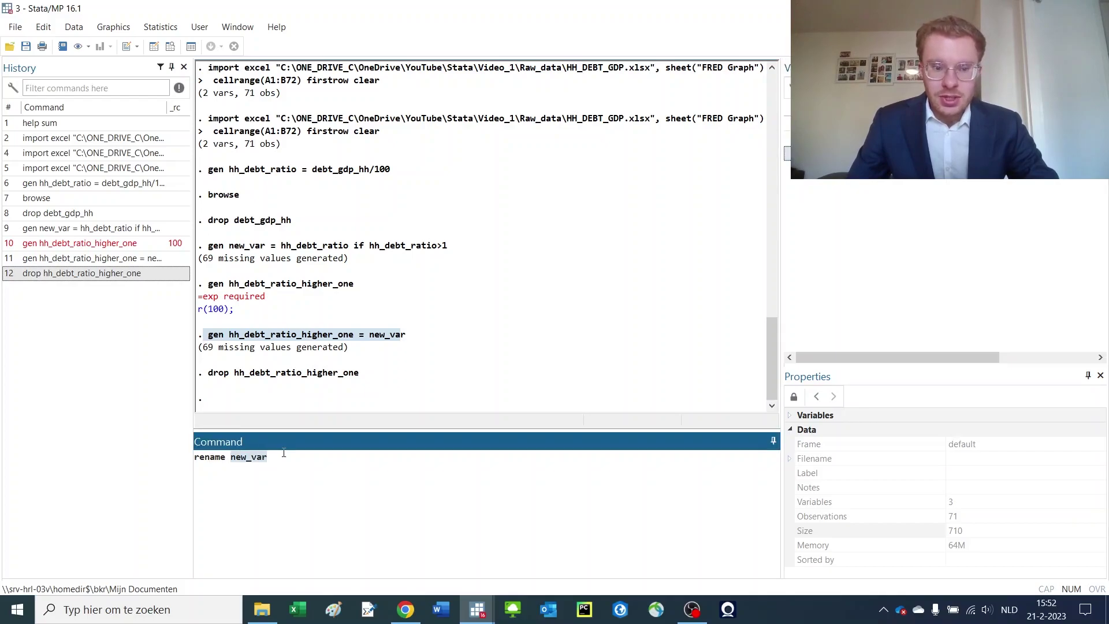
click(369, 362)
drag(350, 338, 229, 336)
key(ctrl+c)
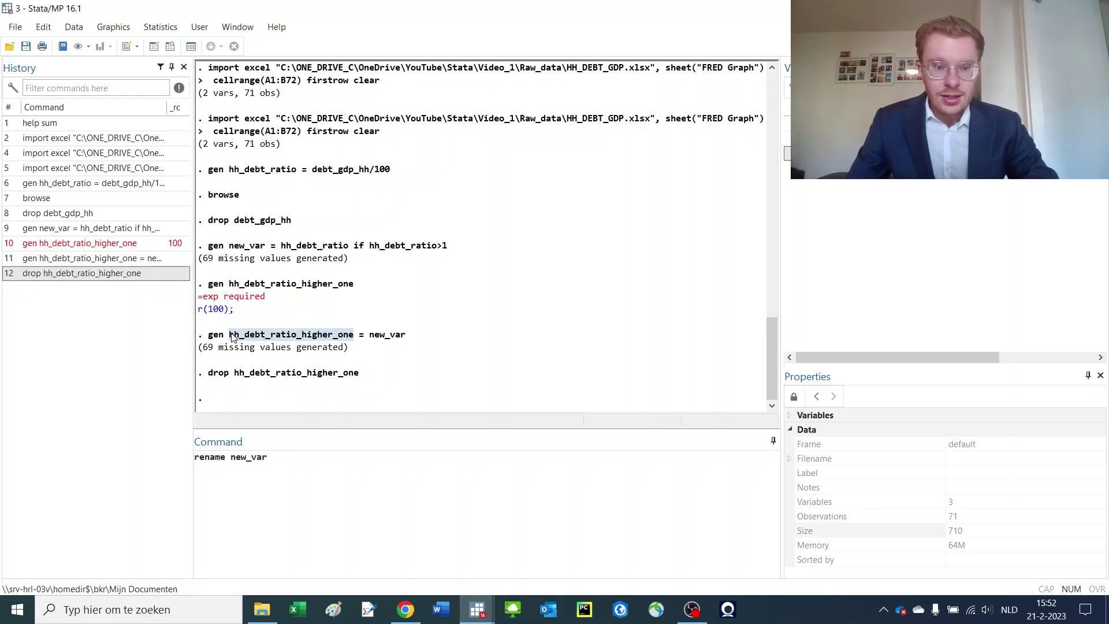
click(306, 458)
key(ctrl+v)
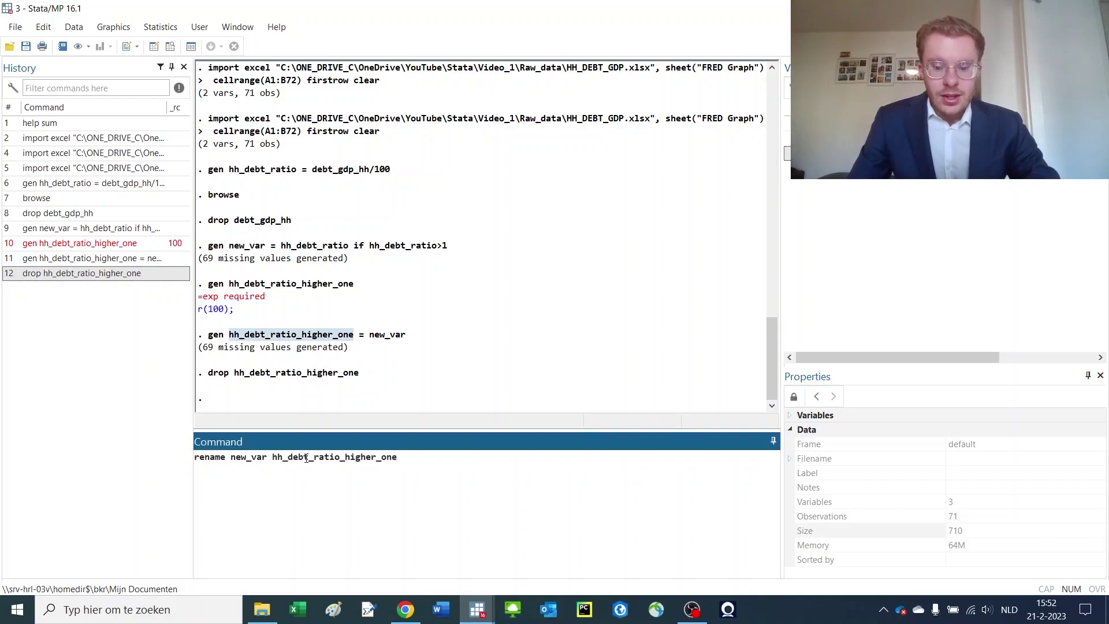
key(Return)
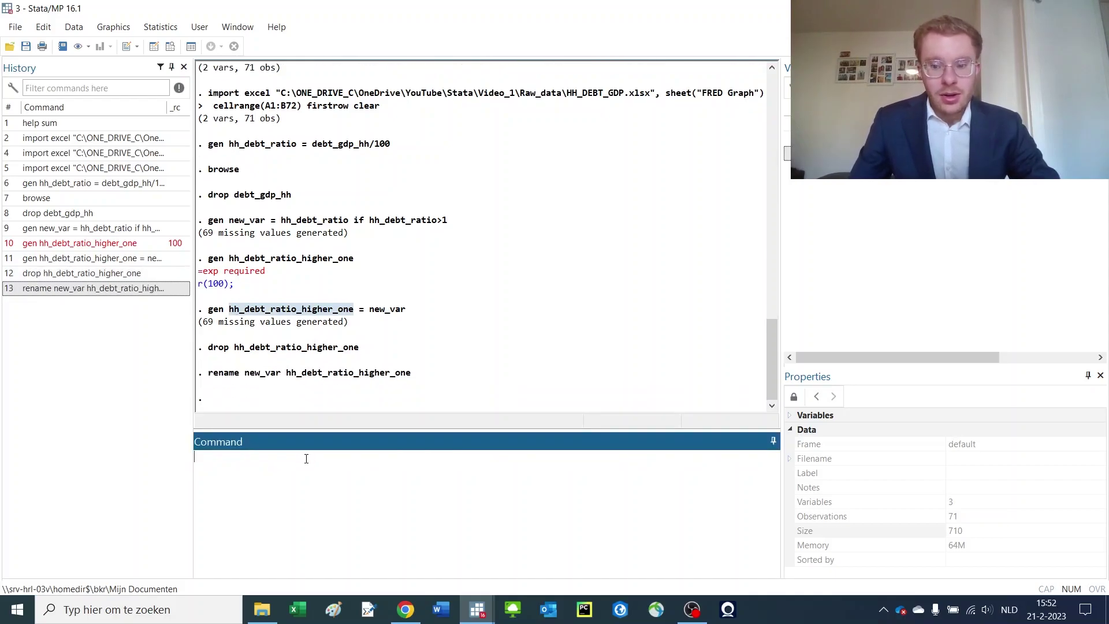
mouse_move(947, 530)
mouse_down()
mouse_move(979, 530)
mouse_move(932, 531)
mouse_up()
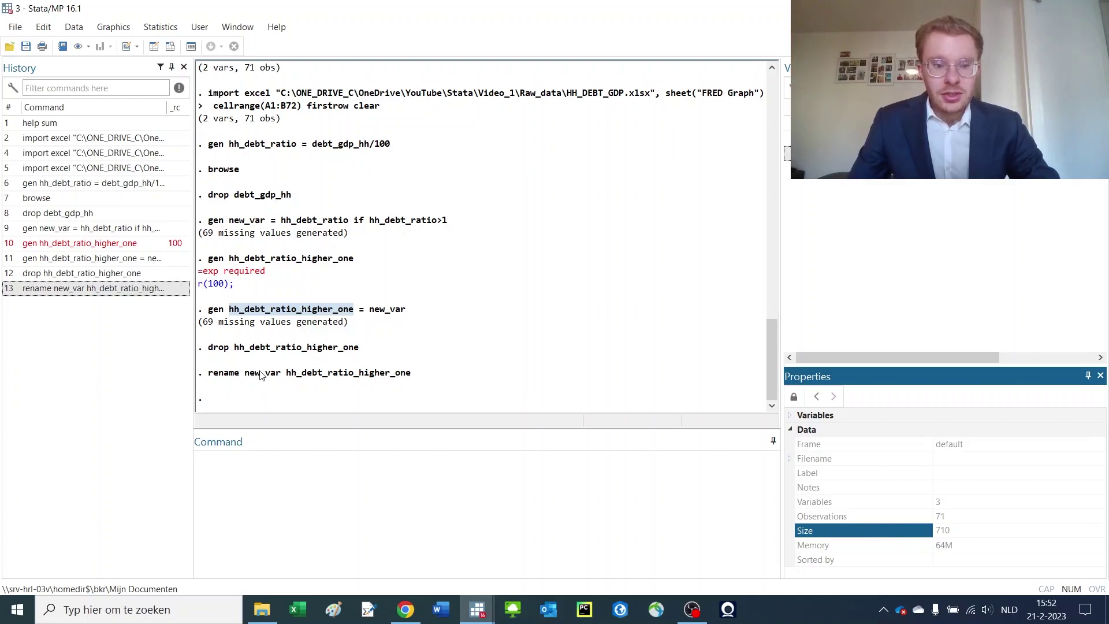
triple_click(220, 377)
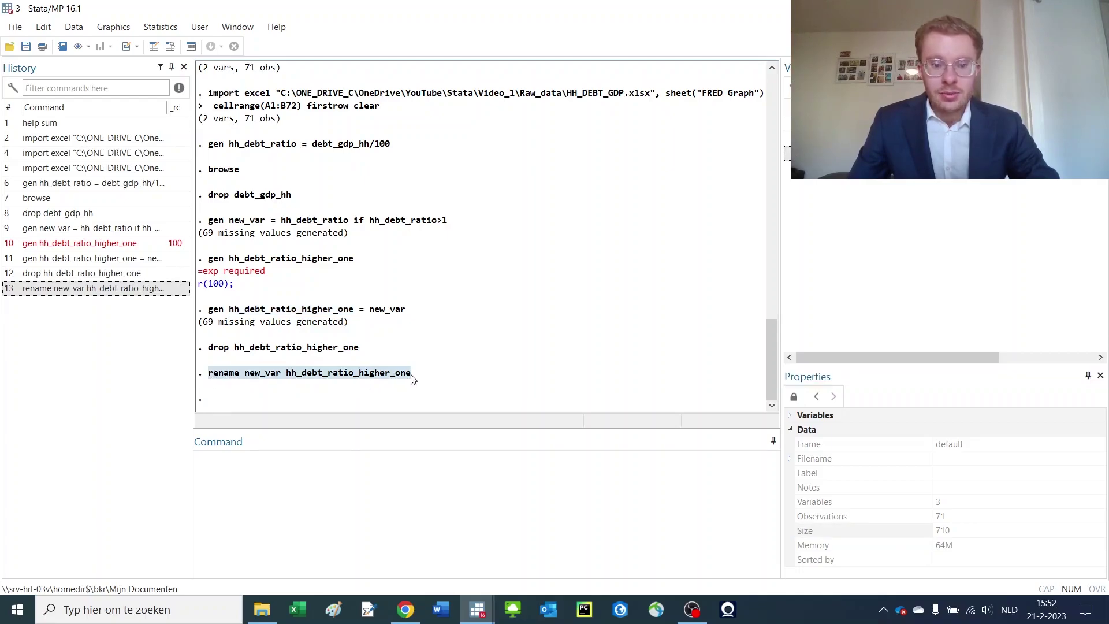
click(427, 378)
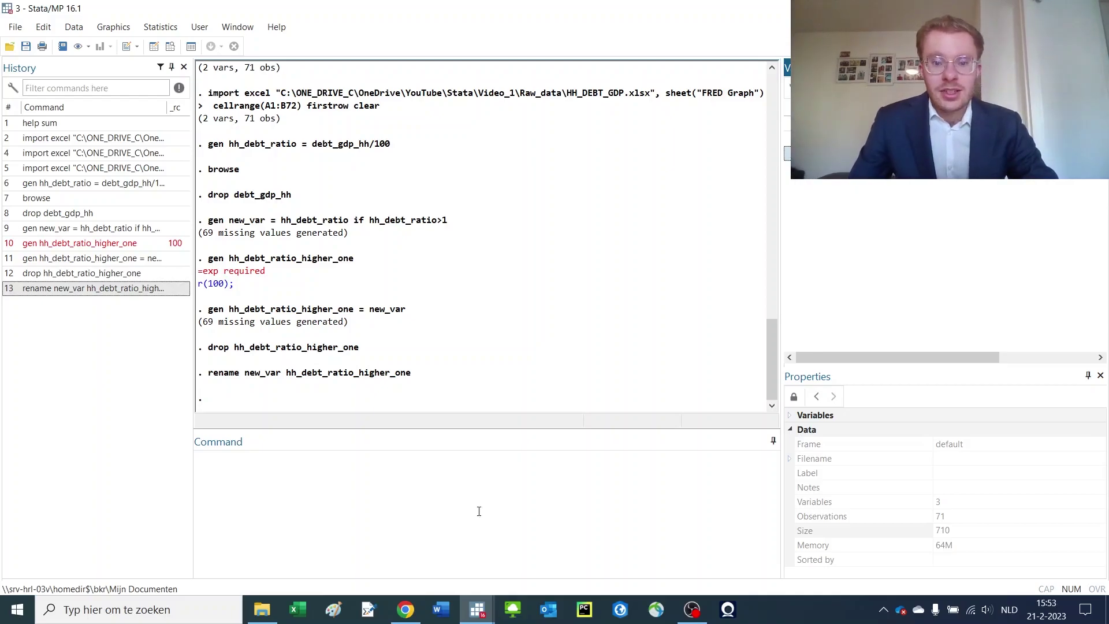
click(476, 489)
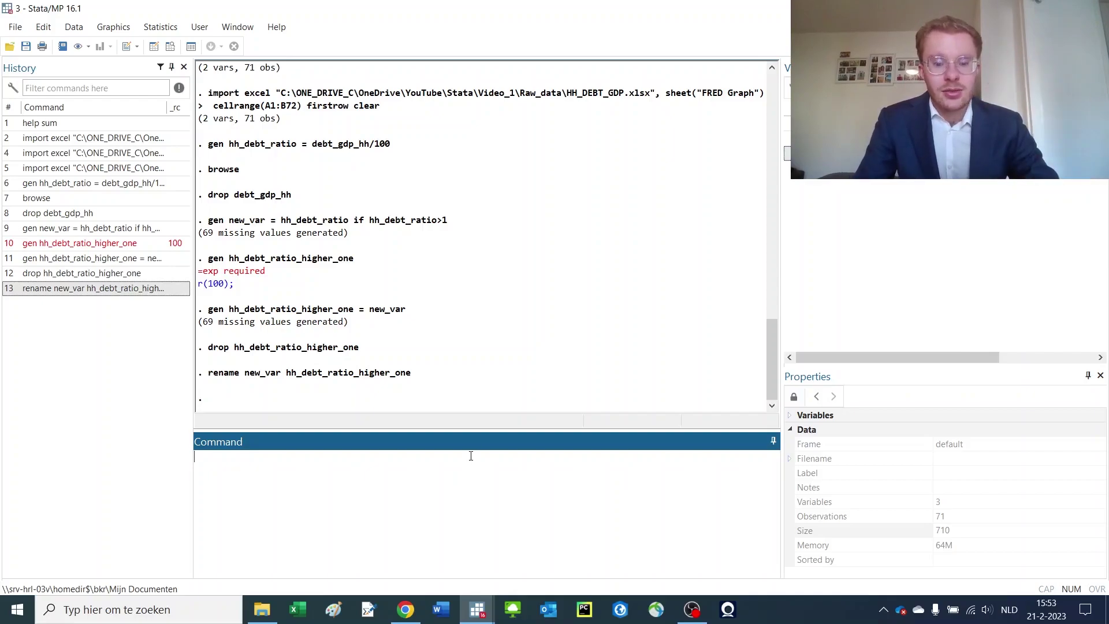
Step: Enter the wildcard pattern hh_debt_ratio* in the Command window, inserting hh_debt_ratio from the Variables list
text(sum)
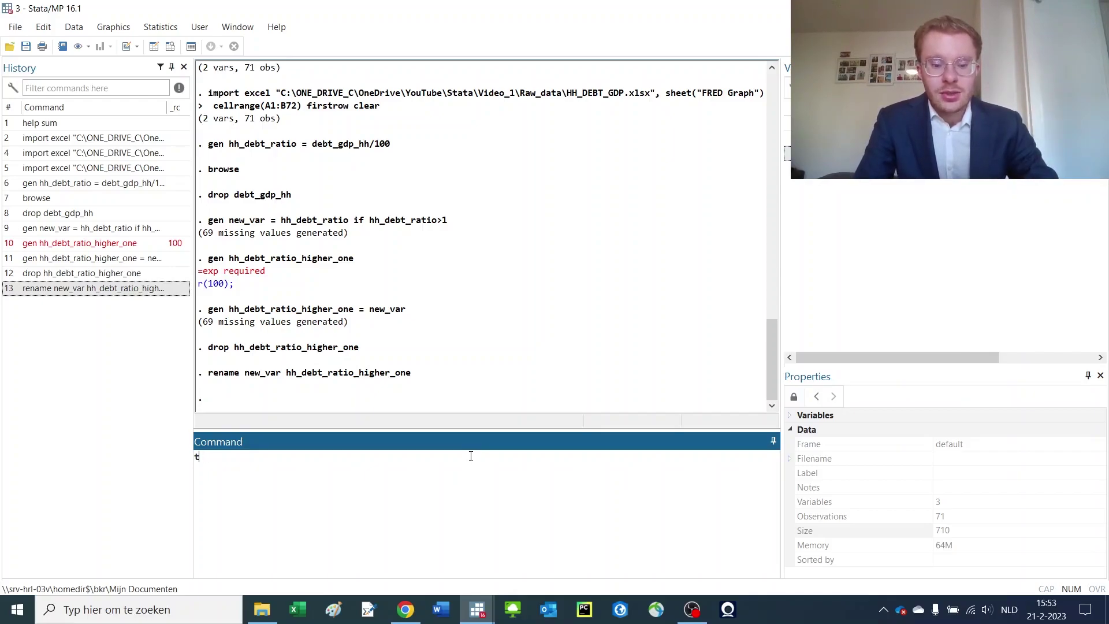
text(ab)
key(BackSpace)
key(BackSpace)
key(BackSpace)
text(re)
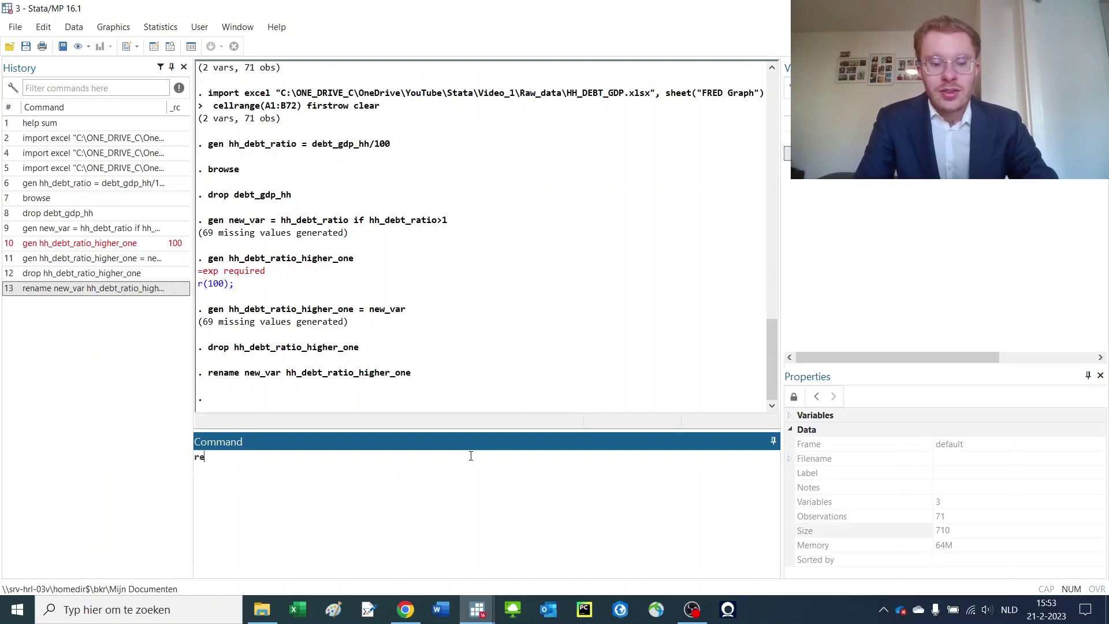
key(BackSpace)
key(BackSpace)
key(BackSpace)
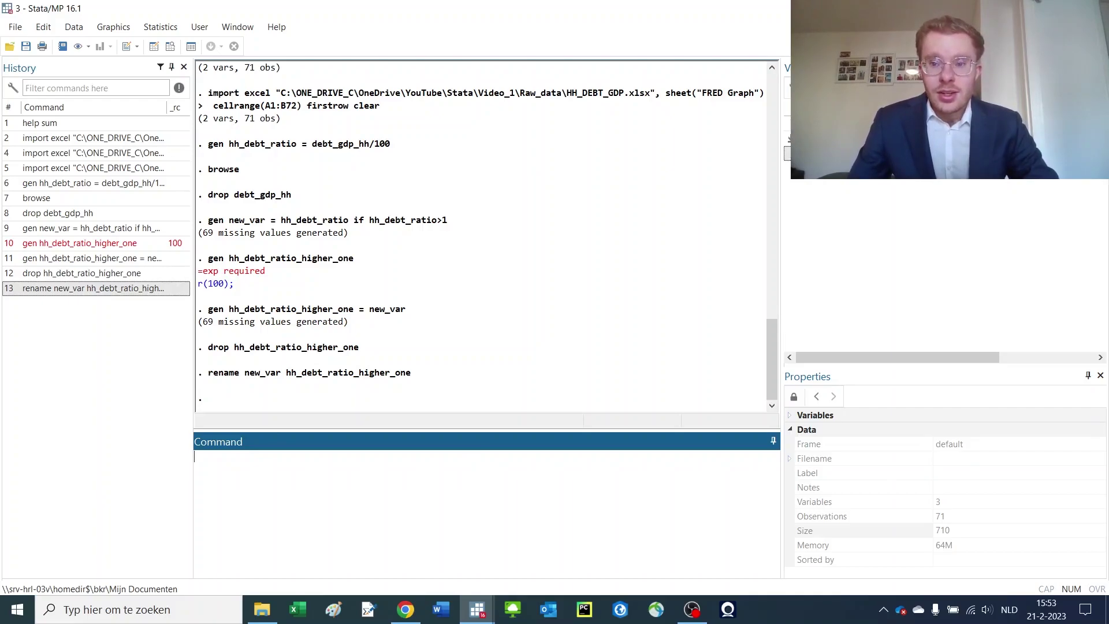
double_click(798, 141)
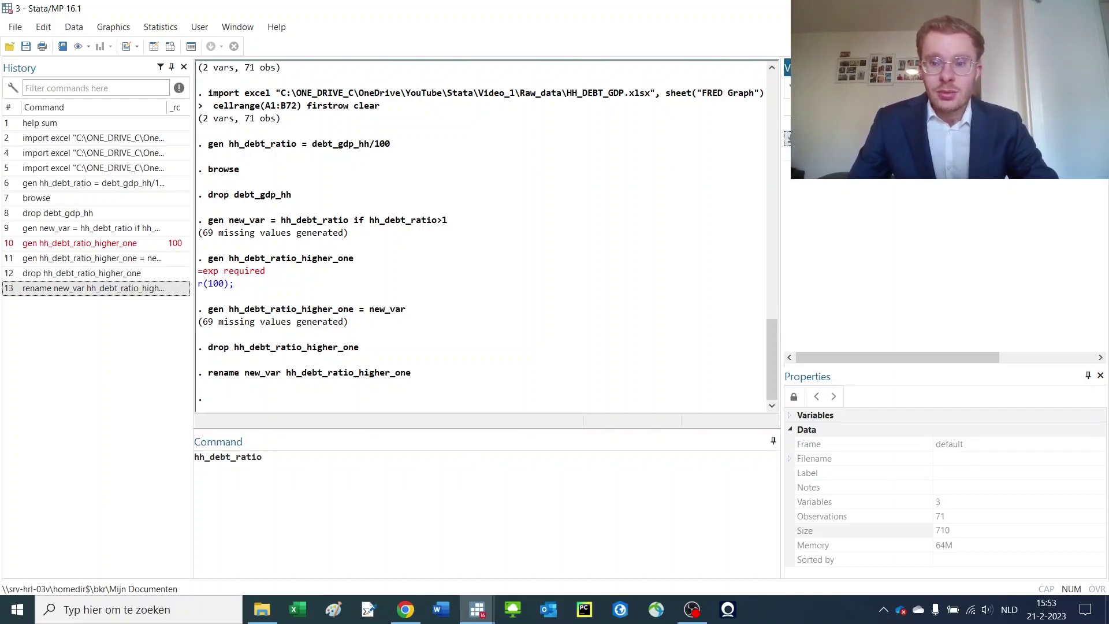
click(290, 459)
text(*)
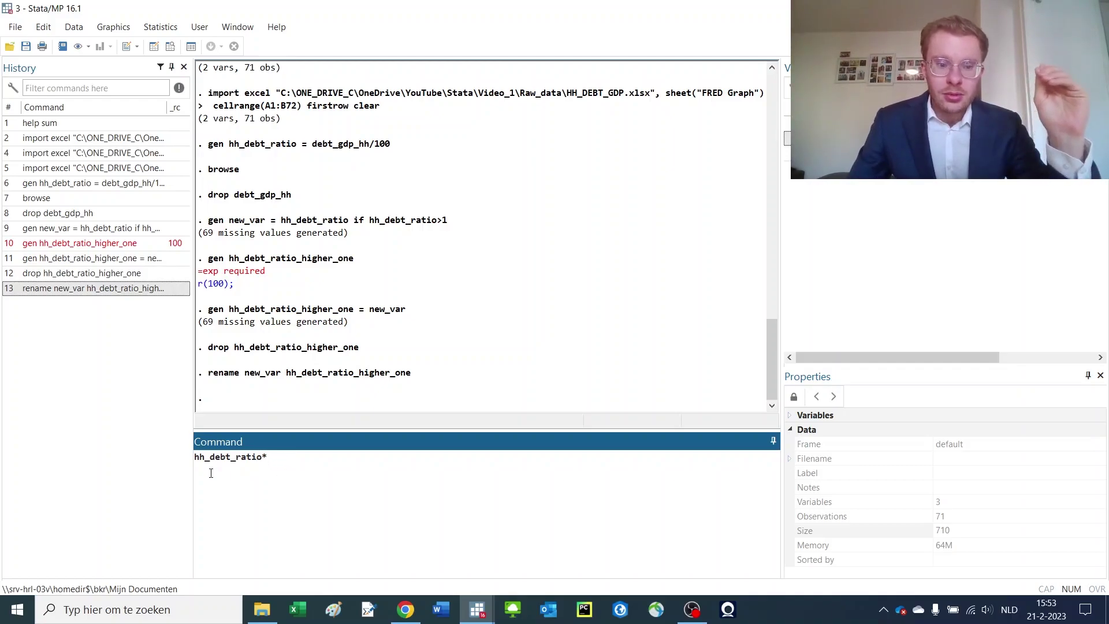
Step: Select the entire hh_debt_ratio* pattern in the Command window
drag(195, 460, 262, 455)
click(265, 457)
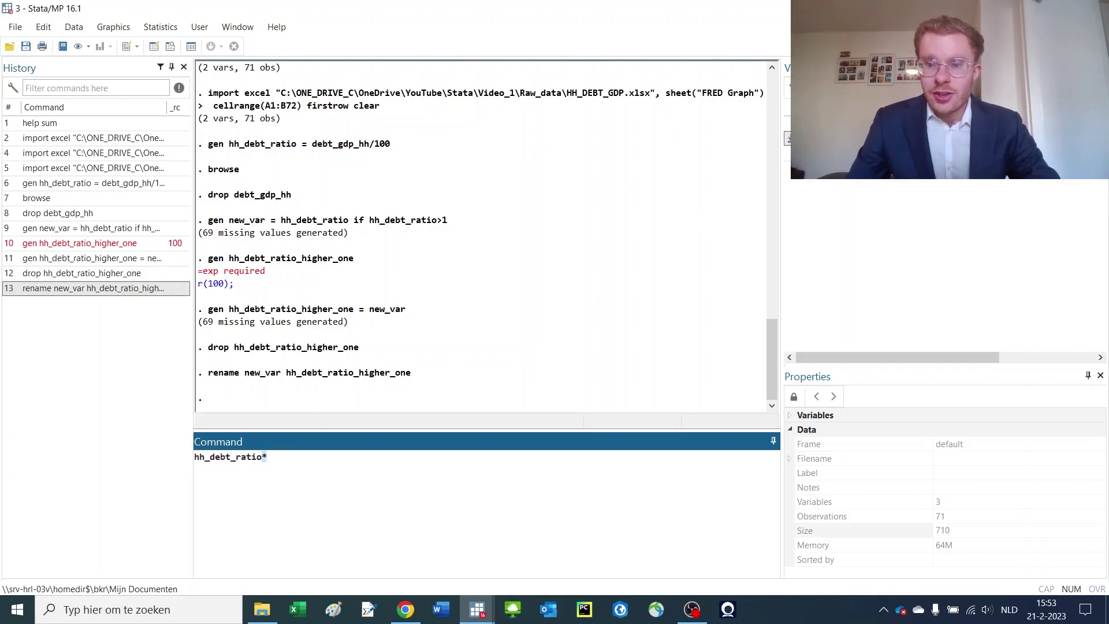
click(788, 138)
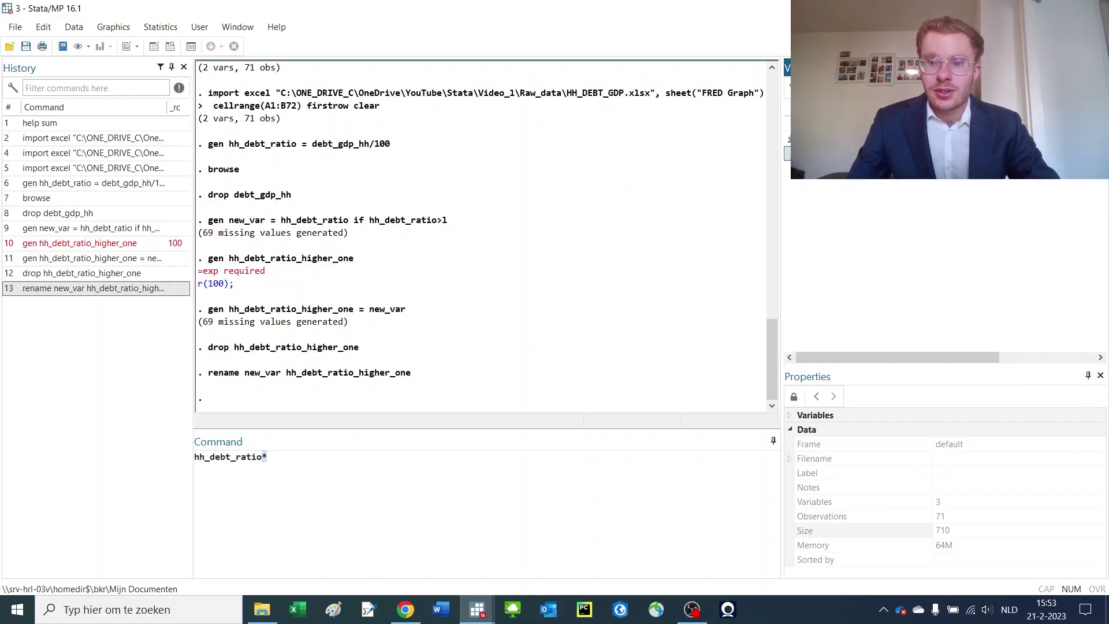
click(285, 466)
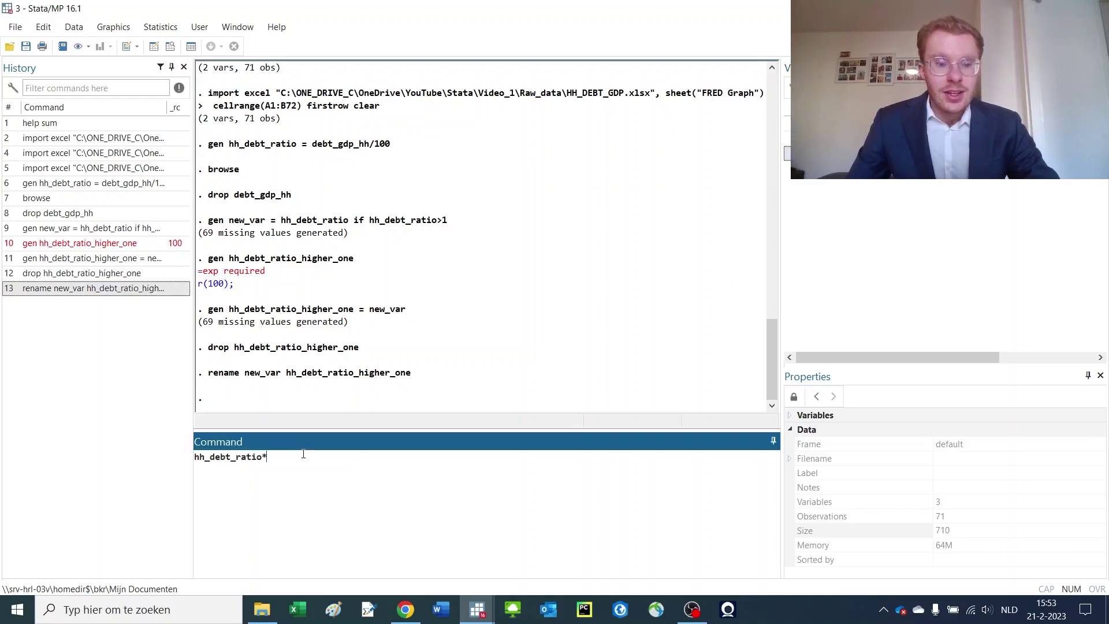
key(ctrl+a)
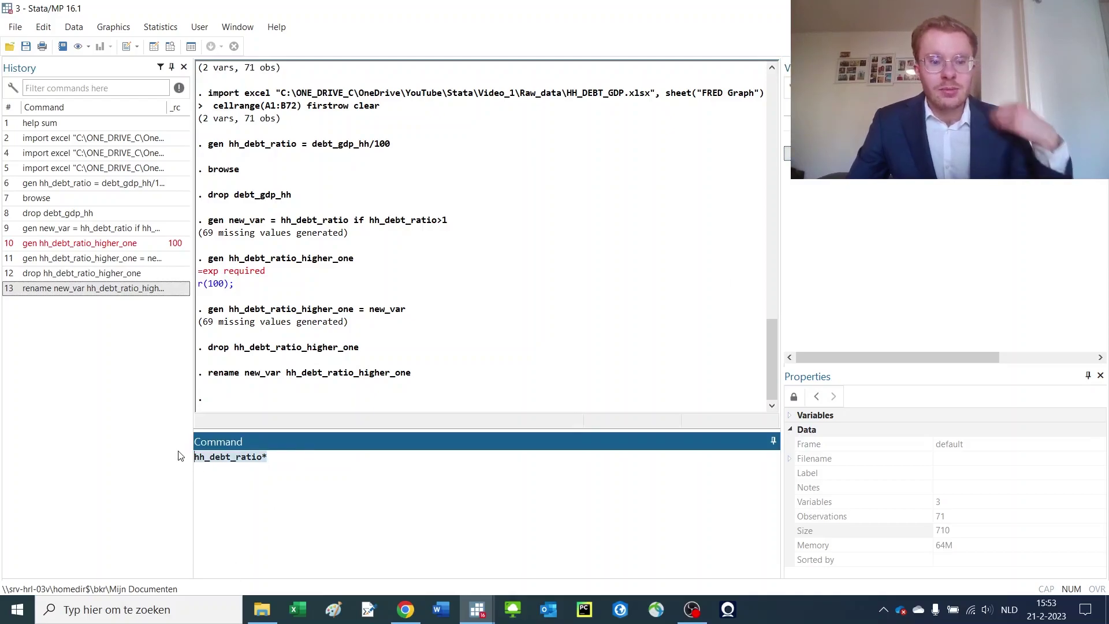